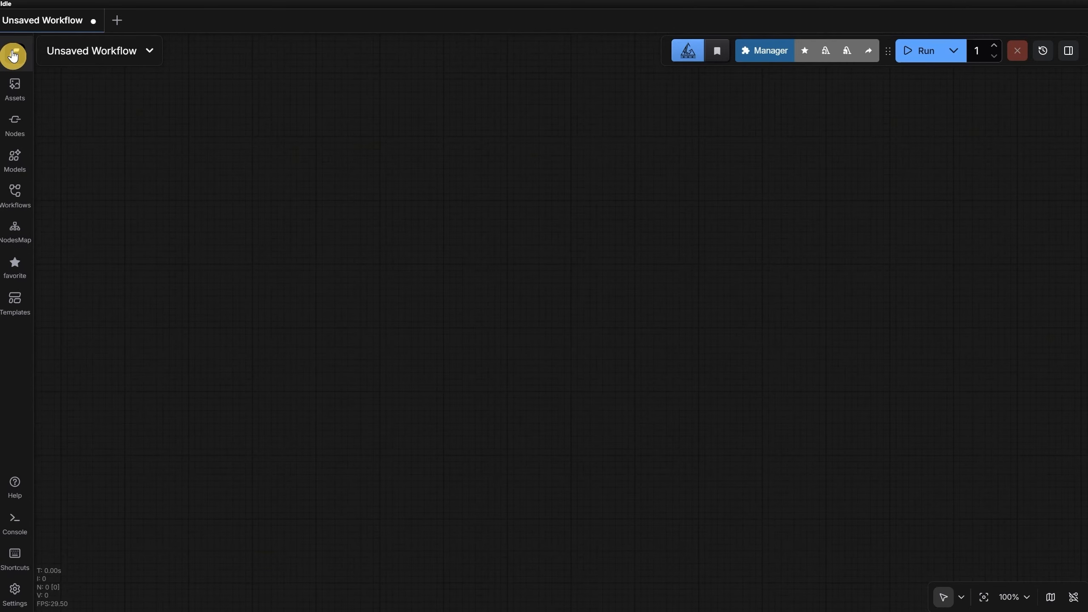
# Step: Open the workflow file "1 Juggernaut Reborn txt2img.json" from disk
pyautogui.click(13, 54)
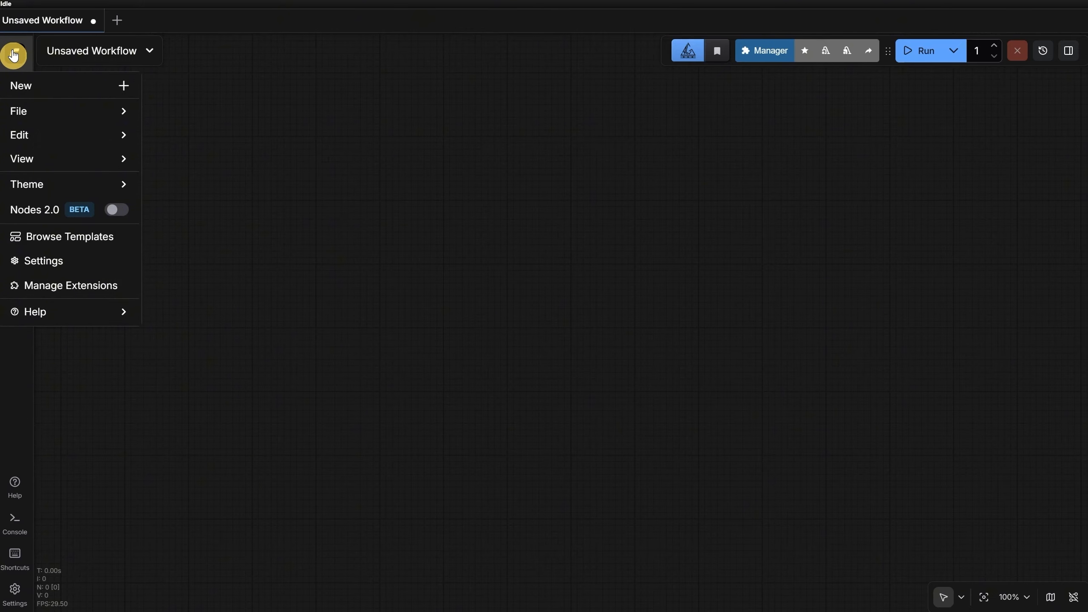
pyautogui.moveTo(58, 114)
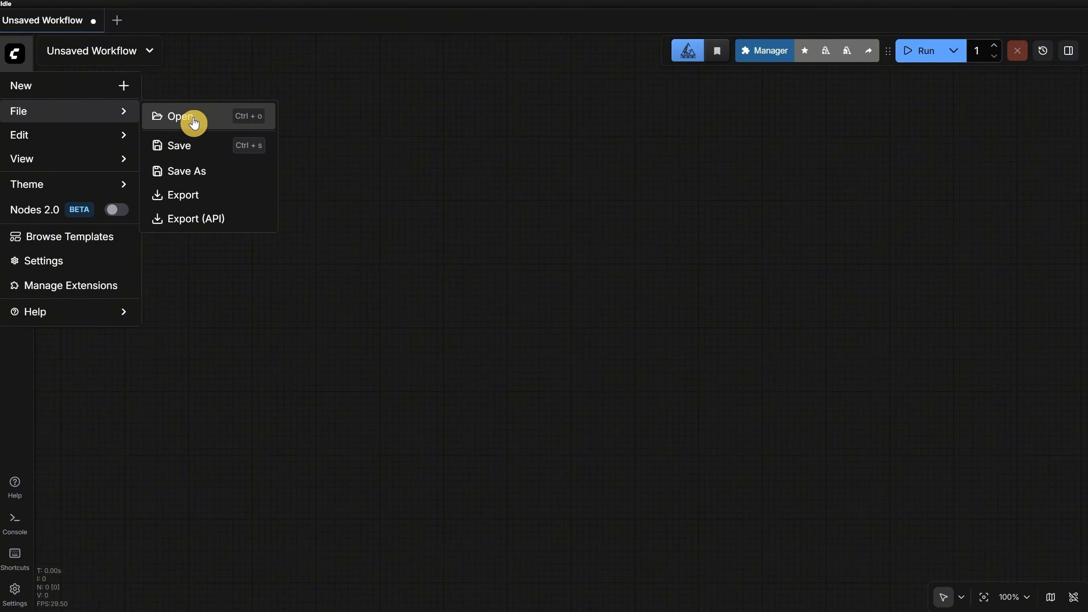
pyautogui.click(193, 119)
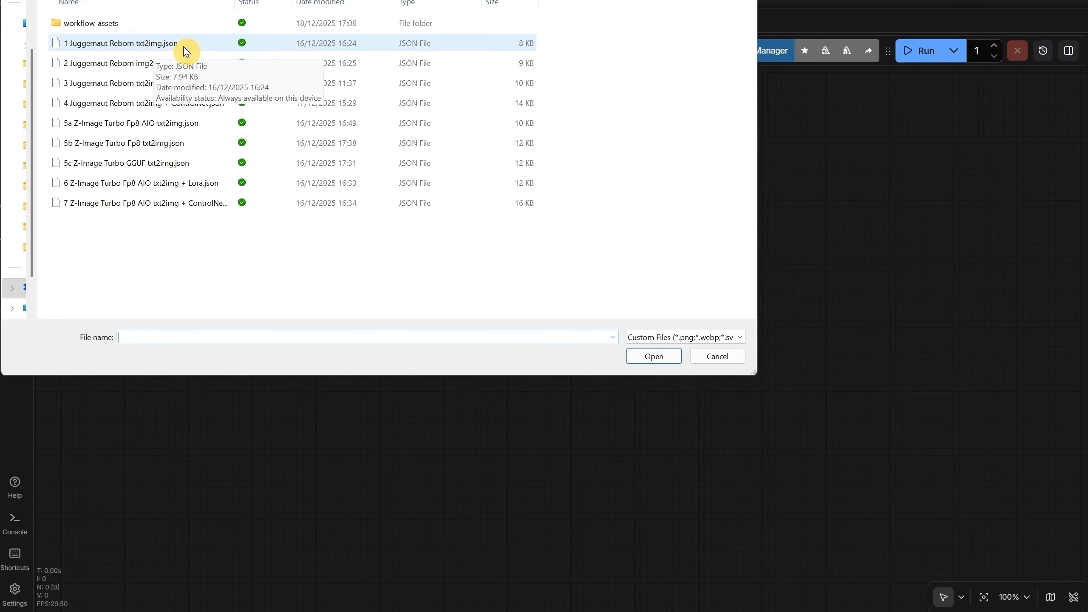
pyautogui.click(128, 44)
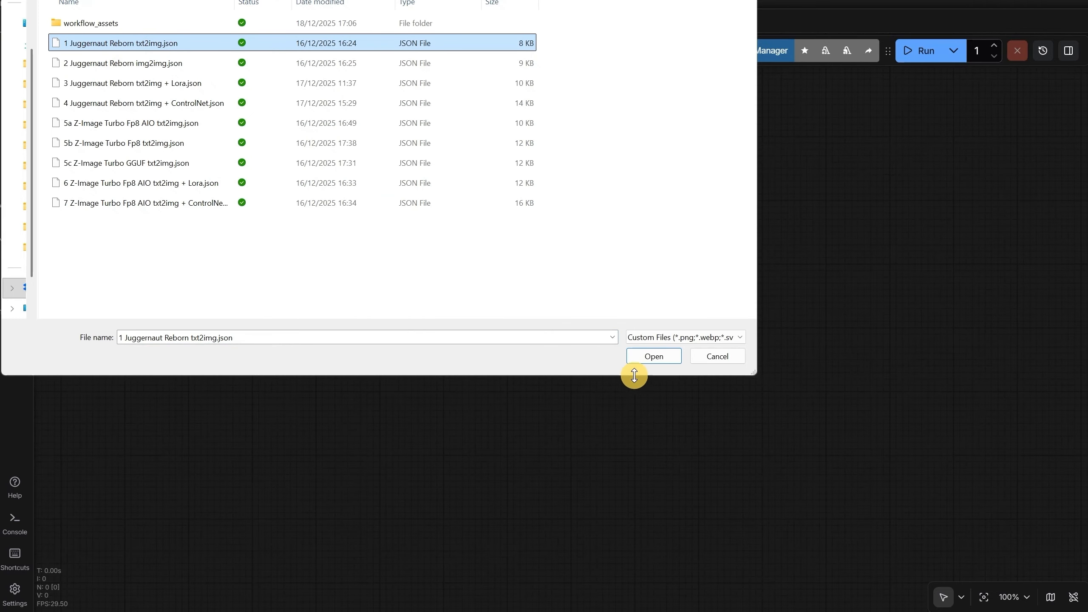
pyautogui.click(650, 357)
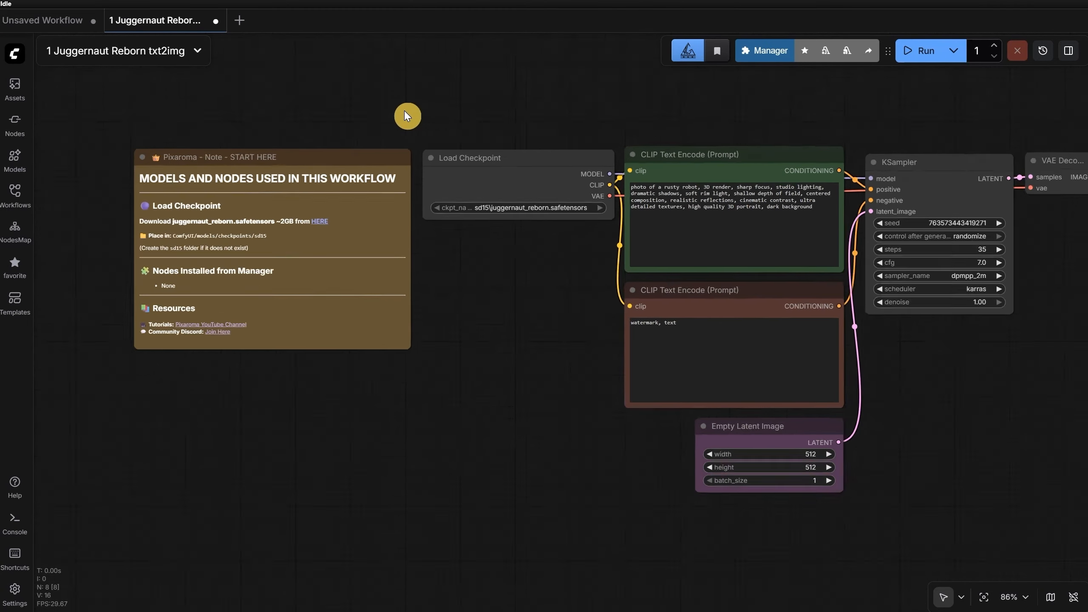
# Step: Switch the canvas to Hand mode and pan around the workflow's nodes
pyautogui.scroll(-3, 407, 116)
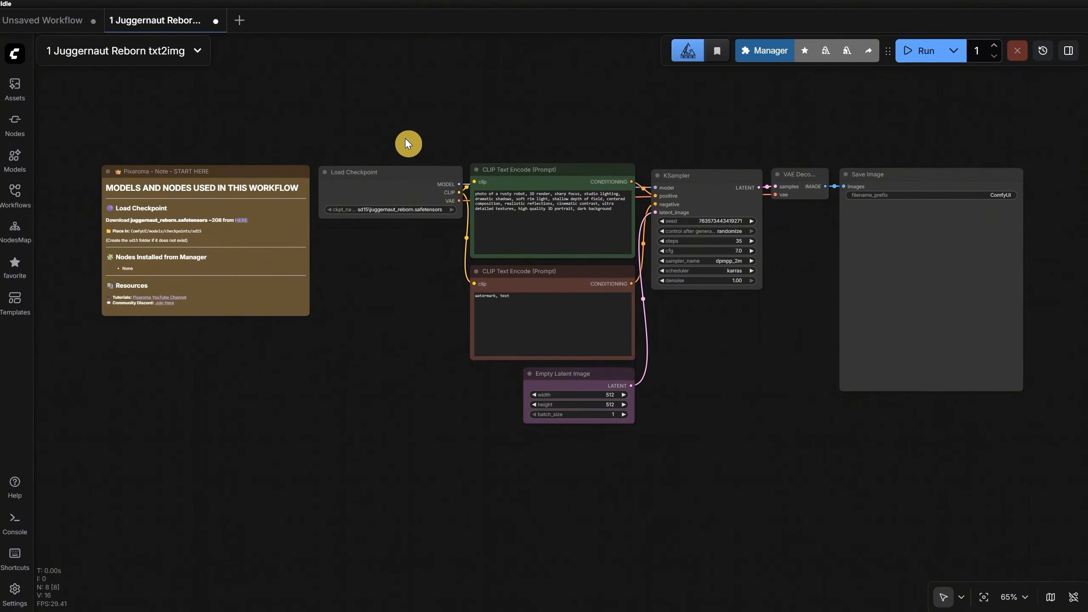
pyautogui.scroll(5, 423, 129)
pyautogui.scroll(-2, 423, 128)
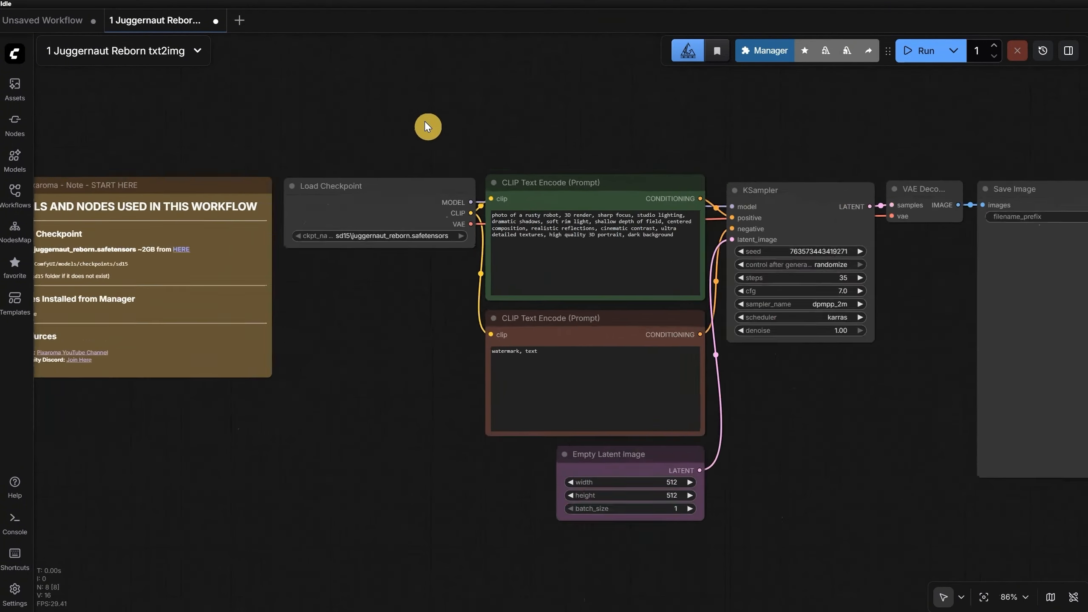
pyautogui.scroll(-2, 427, 124)
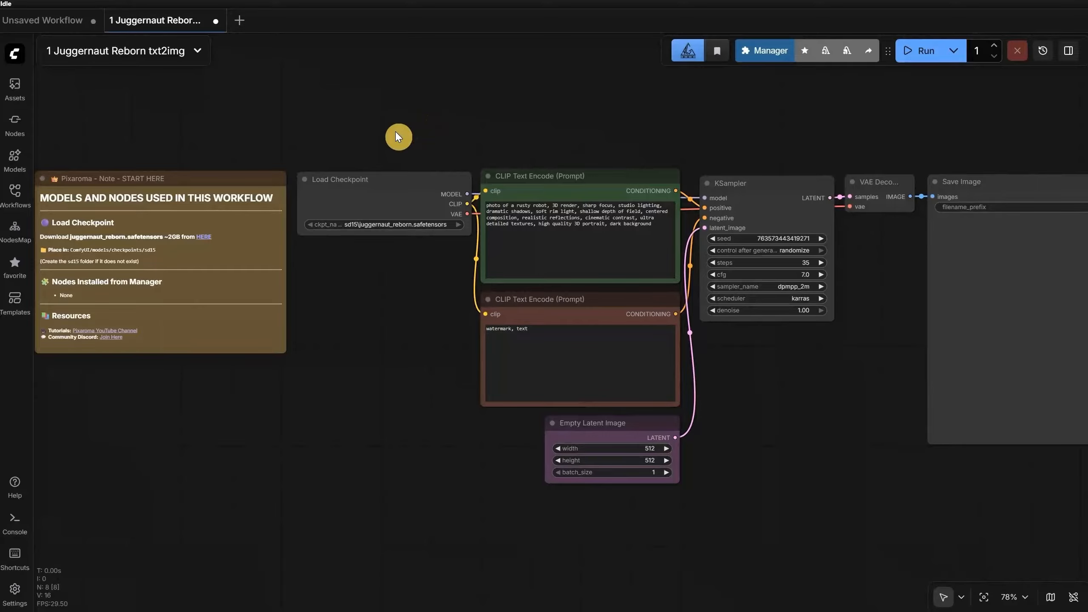
pyautogui.moveTo(396, 133)
pyautogui.mouseDown()
pyautogui.moveTo(701, 126)
pyautogui.moveTo(527, 107)
pyautogui.moveTo(307, 127)
pyautogui.moveTo(583, 141)
pyautogui.moveTo(415, 134)
pyautogui.mouseUp()
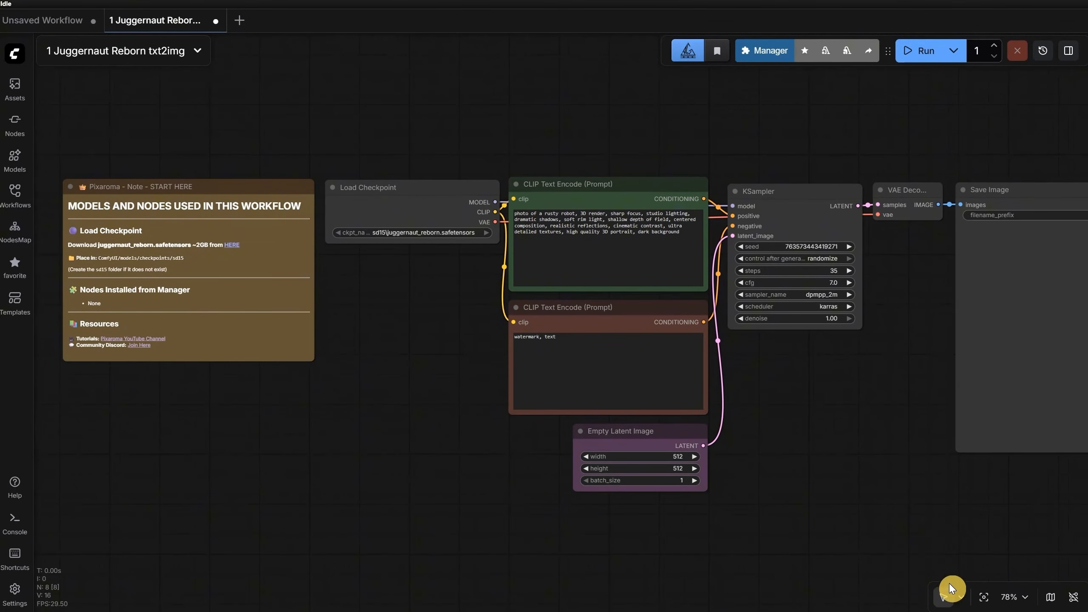
pyautogui.click(961, 600)
pyautogui.click(969, 562)
pyautogui.moveTo(783, 403); pyautogui.dragTo(819, 401)
pyautogui.moveTo(583, 156); pyautogui.dragTo(574, 131)
# Step: Return the canvas to Select mode and select, then deselect, the positive CLIP Text Encode prompt node
pyautogui.click(959, 600)
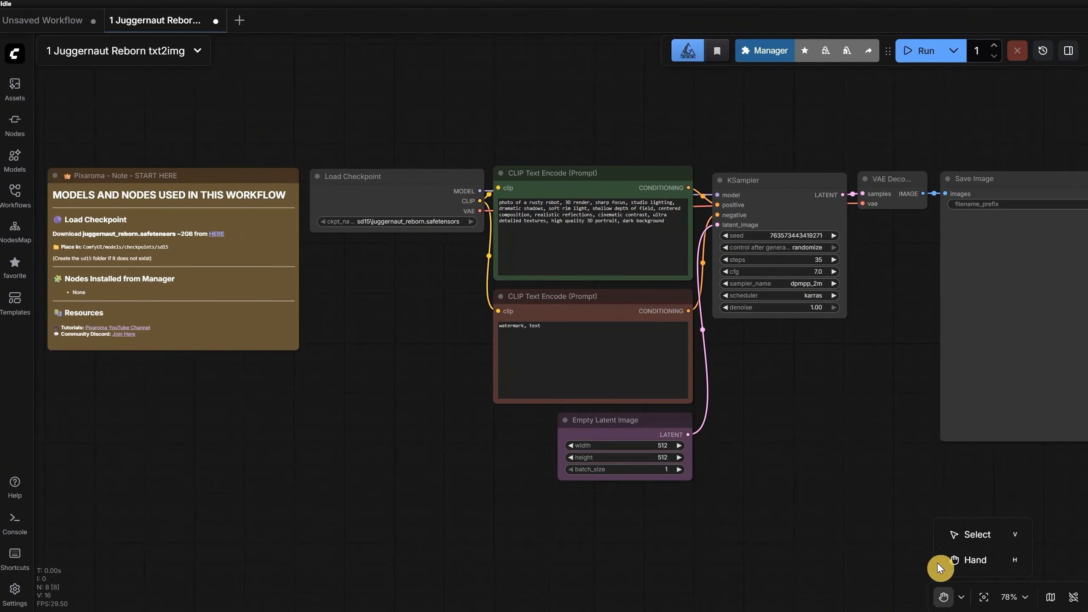
pyautogui.click(956, 536)
pyautogui.click(606, 176)
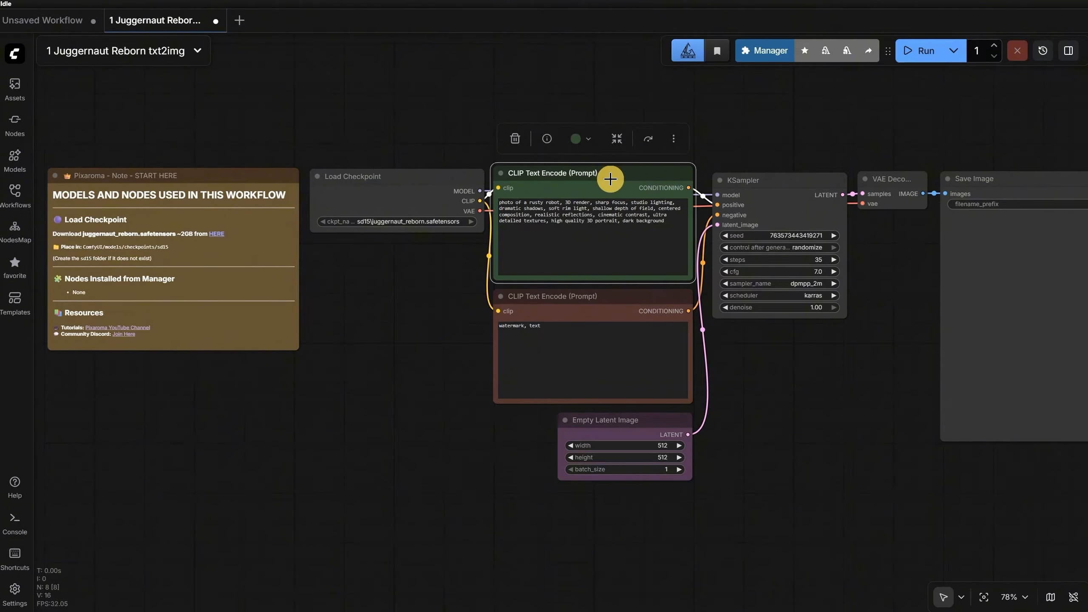
pyautogui.click(762, 96)
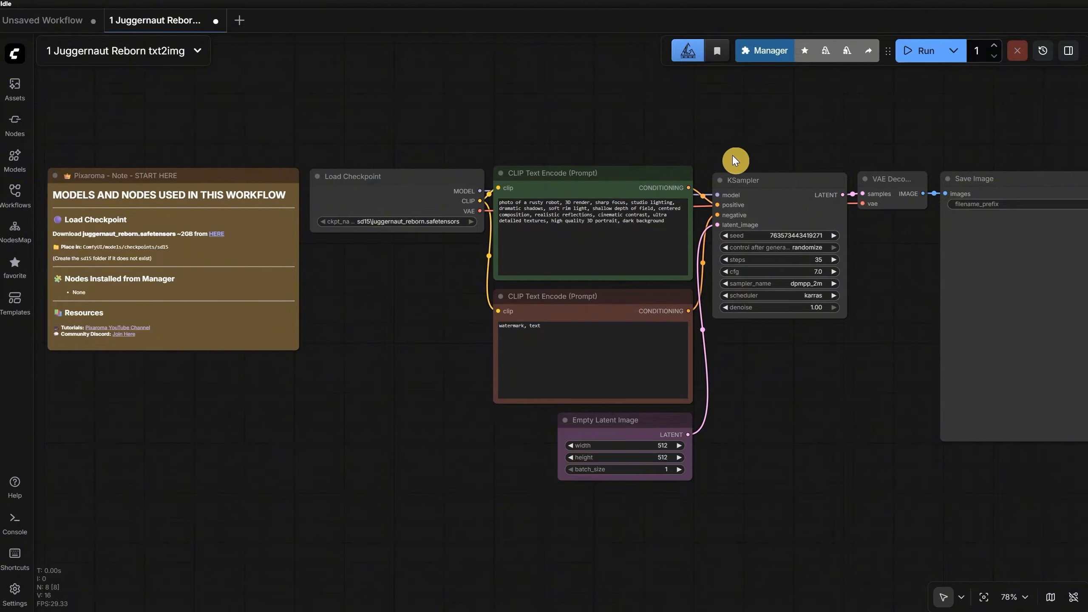
# Step: Look over the complete node chain and close the 1 Juggernaut Reborn txt2img workflow
pyautogui.scroll(4, 460, 137)
pyautogui.scroll(-6, 461, 136)
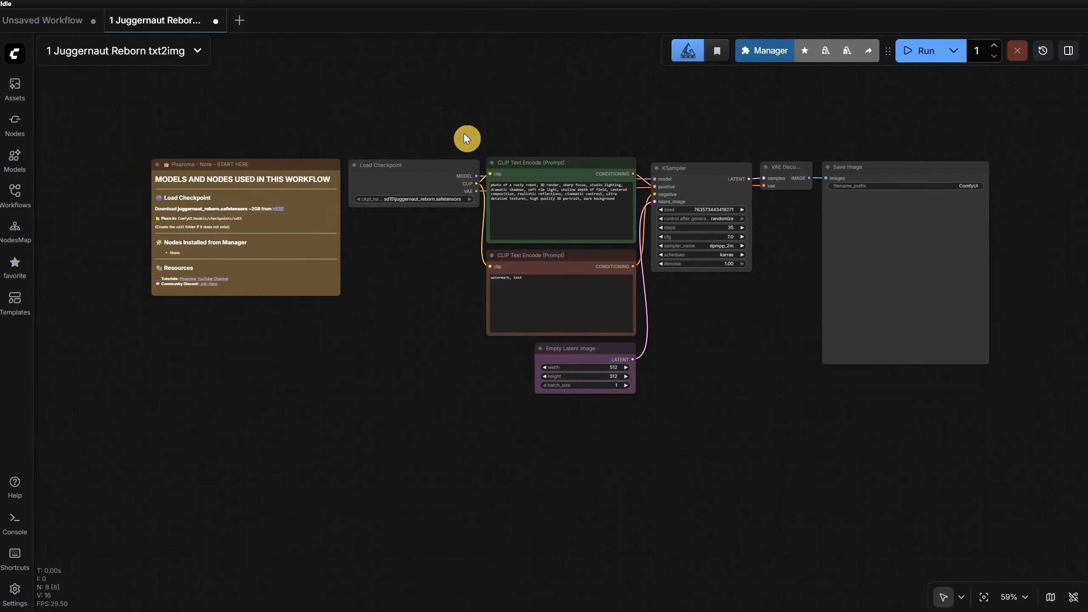
pyautogui.scroll(2, 464, 133)
pyautogui.moveTo(374, 108); pyautogui.dragTo(410, 124)
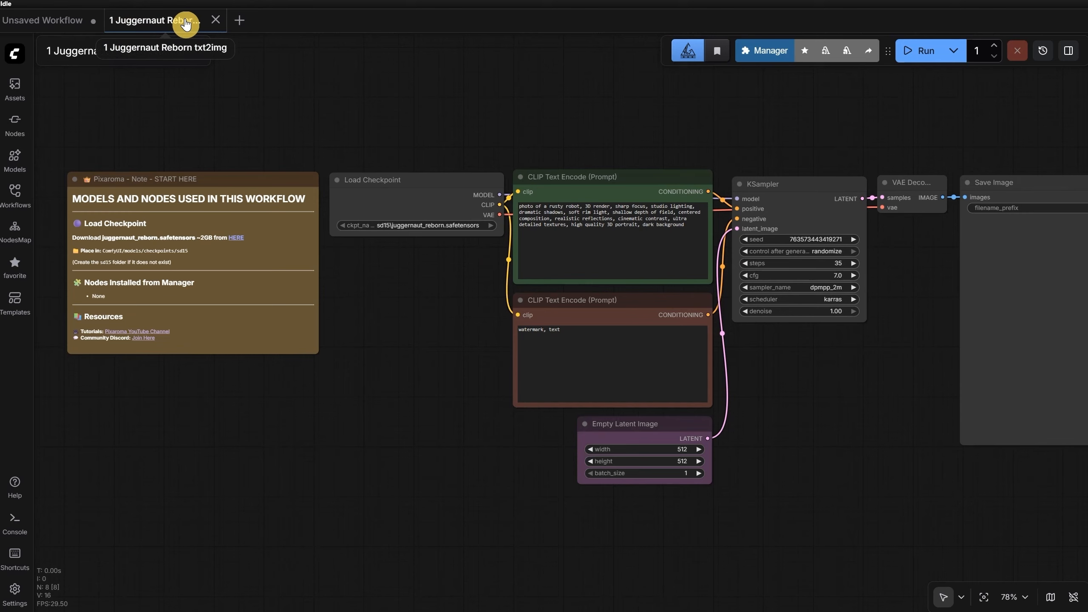
pyautogui.click(216, 21)
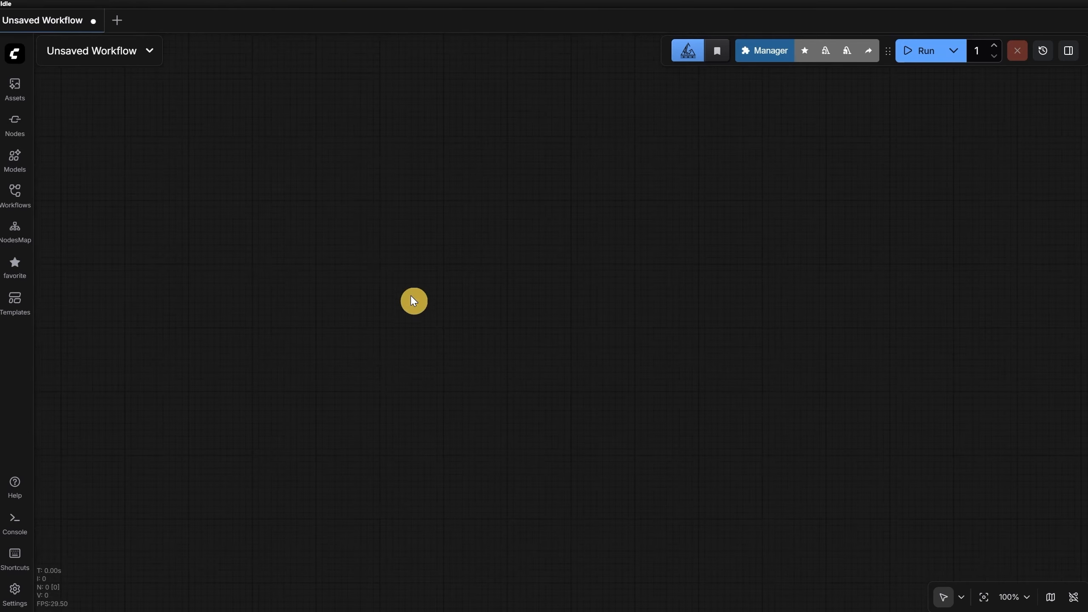
# Step: Expand the Getting Started folder among the saved workflows and widen the list so full file names fit
pyautogui.click(17, 204)
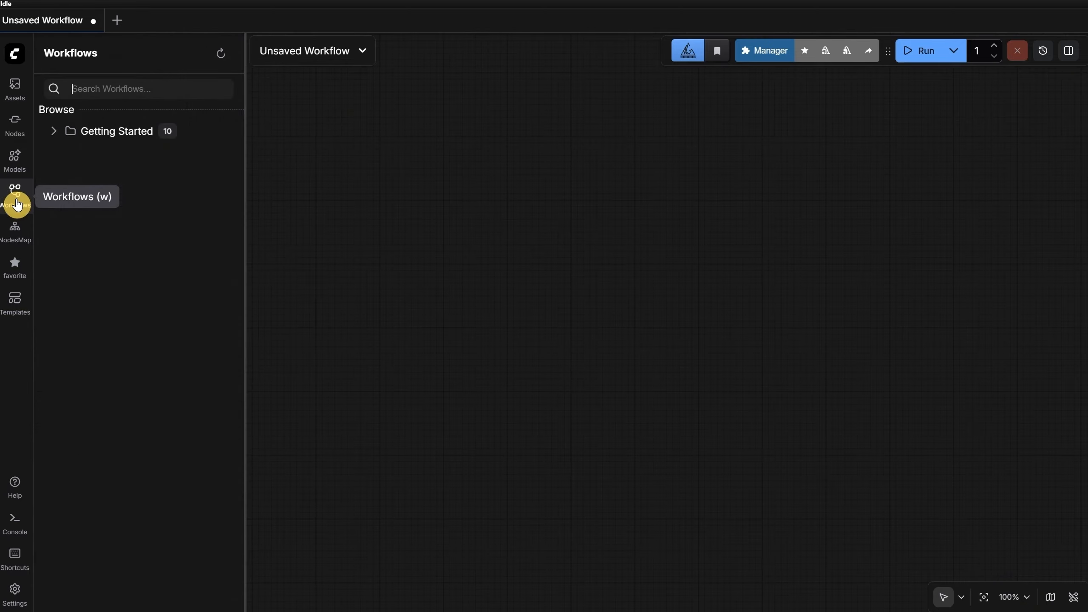
pyautogui.click(114, 136)
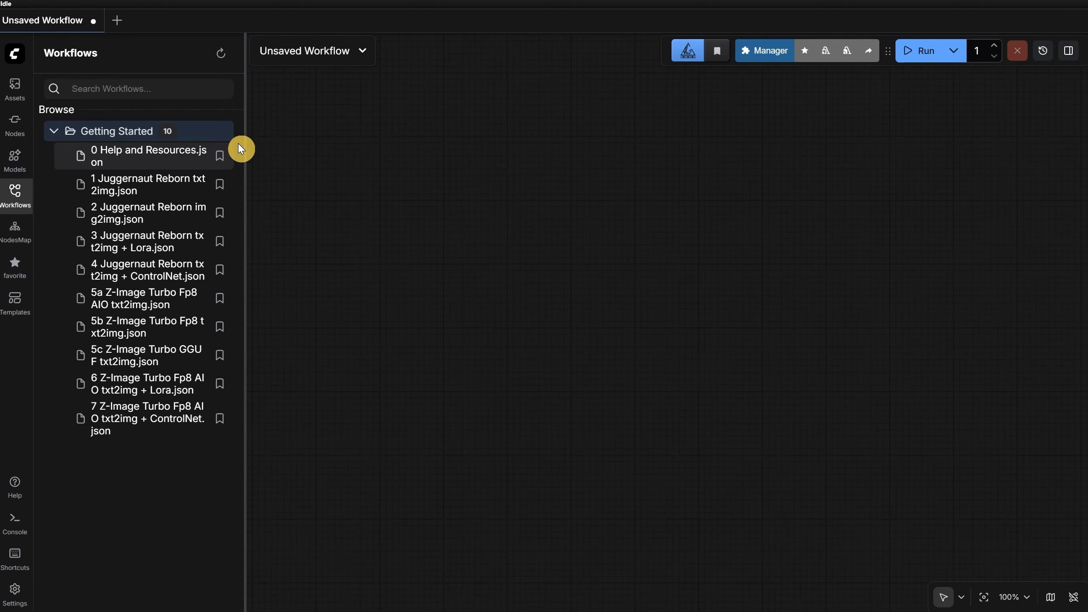
pyautogui.moveTo(246, 138); pyautogui.dragTo(398, 132)
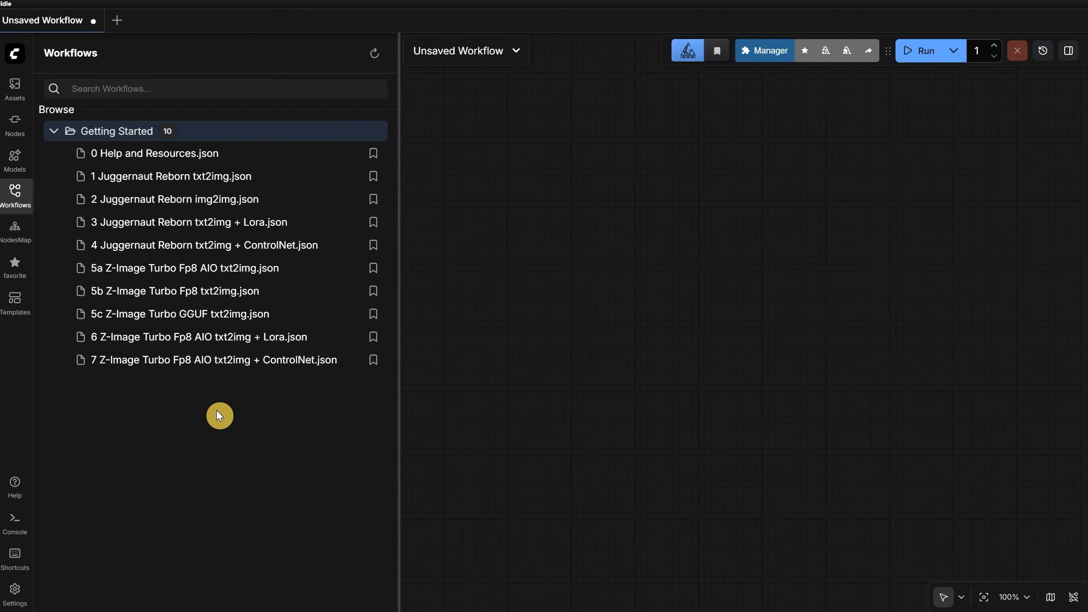
# Step: Look through the help notes in the 0 Help and Resources workflow and close it
pyautogui.click(155, 162)
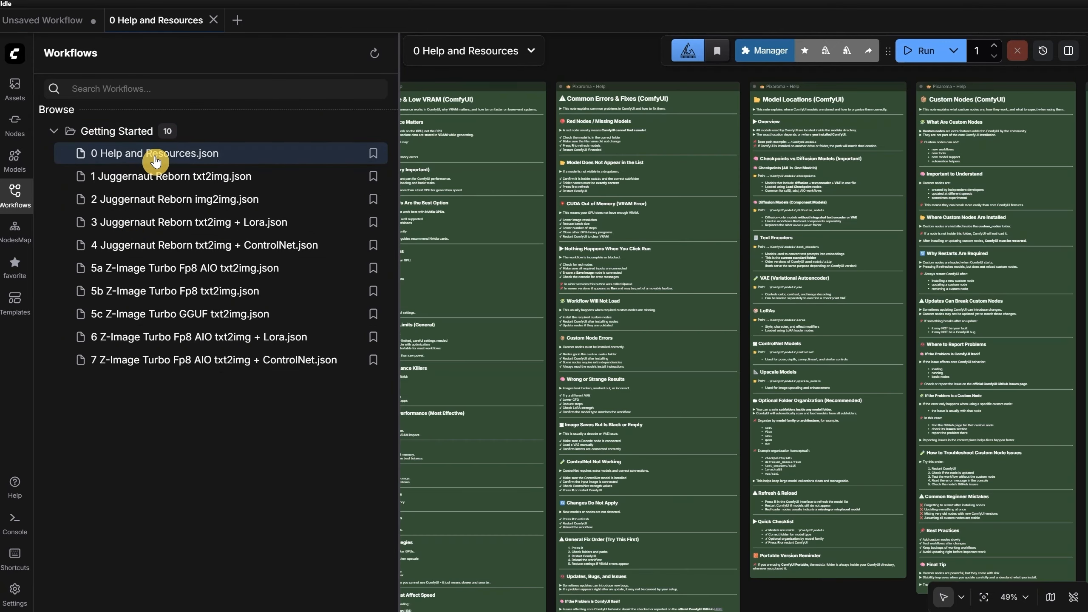
pyautogui.click(14, 195)
pyautogui.scroll(8, 511, 75)
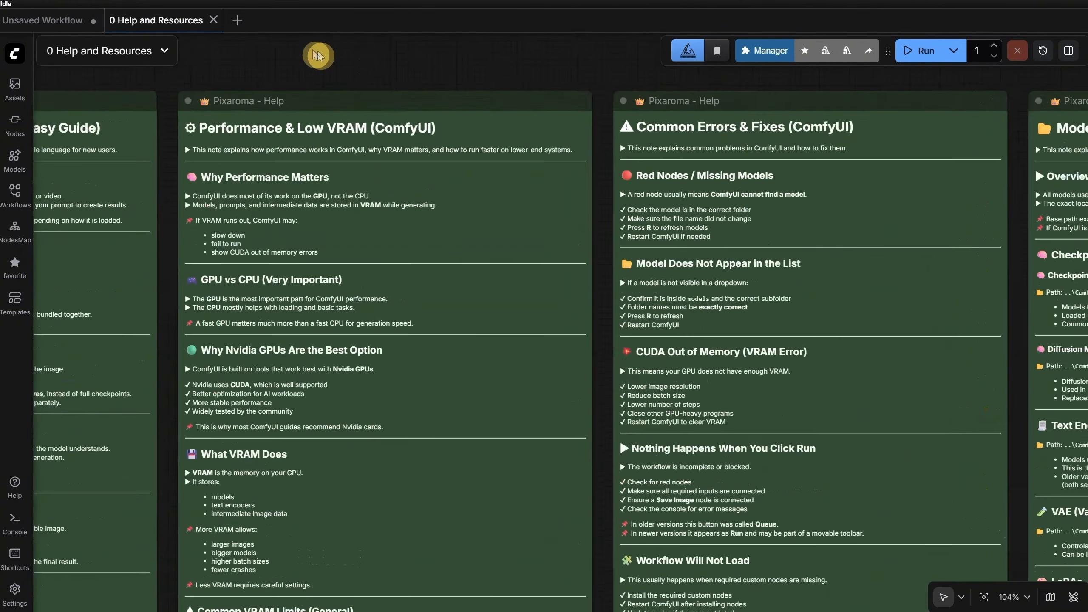
pyautogui.moveTo(312, 48); pyautogui.dragTo(554, 58)
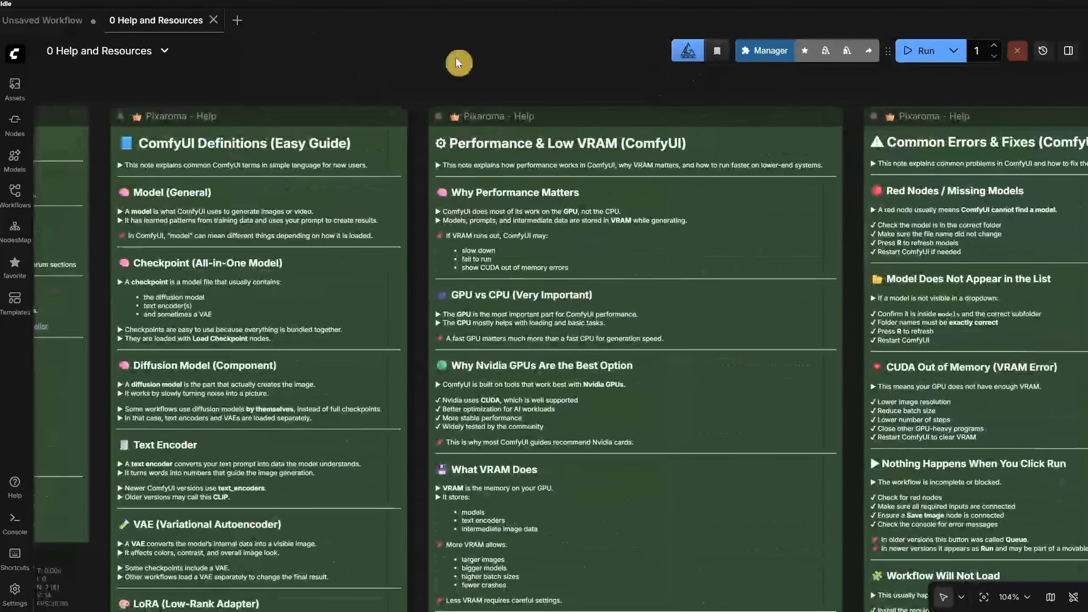
pyautogui.click(213, 20)
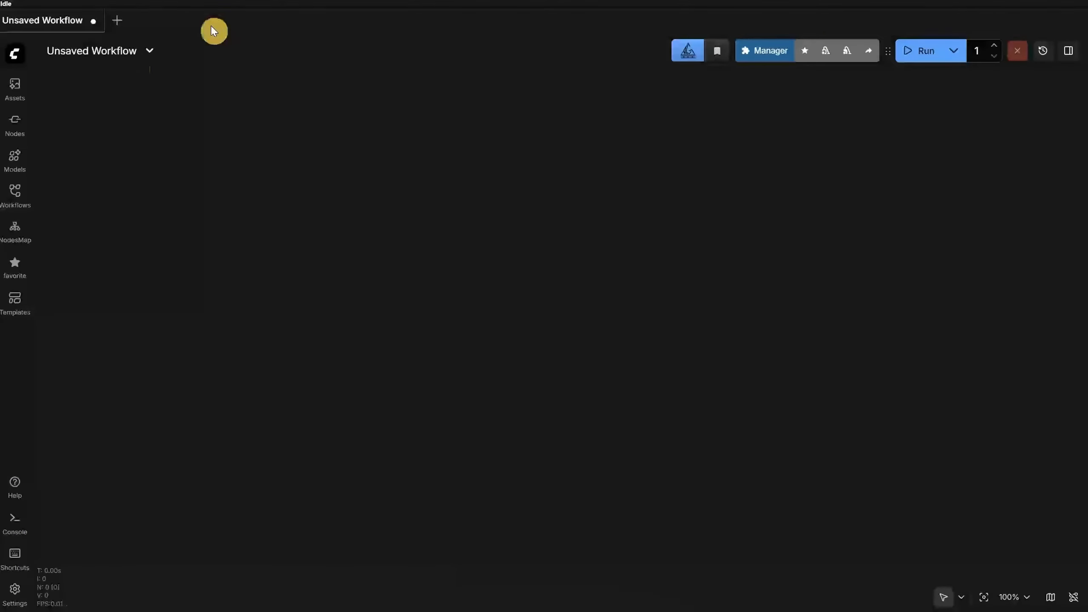
# Step: Open 1 Juggernaut Reborn txt2img.json from the Getting Started folder and hide the workflows list
pyautogui.click(20, 201)
pyautogui.click(100, 136)
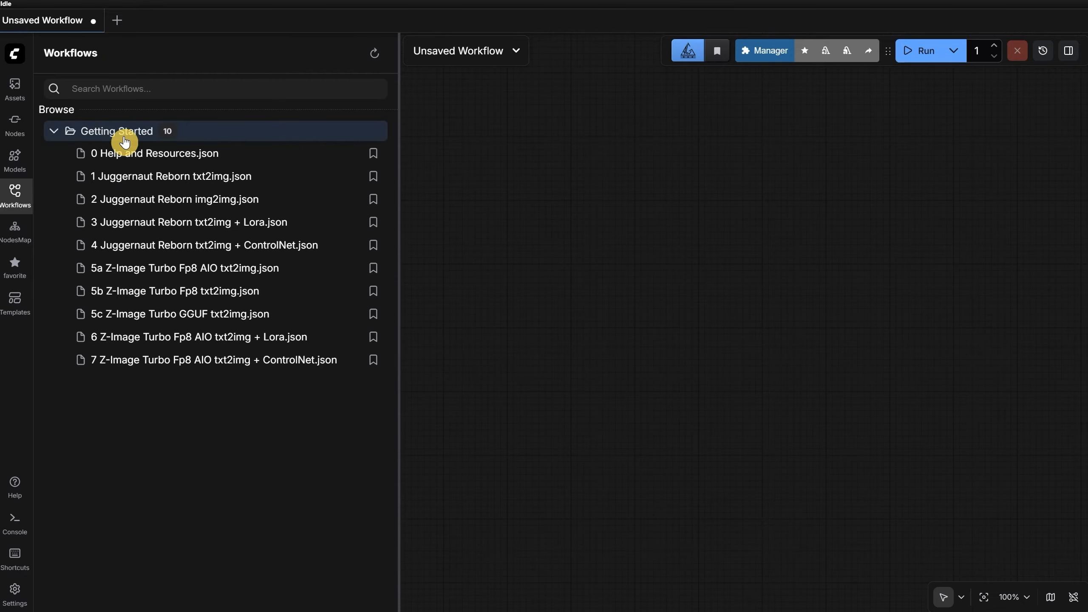
pyautogui.click(195, 183)
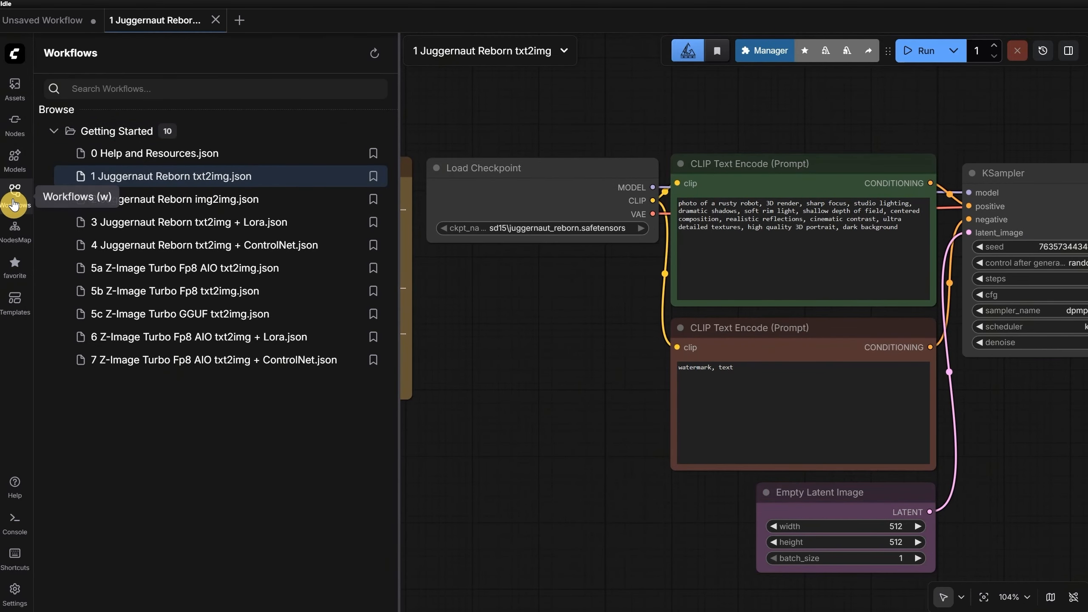
pyautogui.click(14, 201)
# Step: Move the Load Checkpoint node slightly left toward the note and the positive prompt node slightly up
pyautogui.scroll(-2, 531, 262)
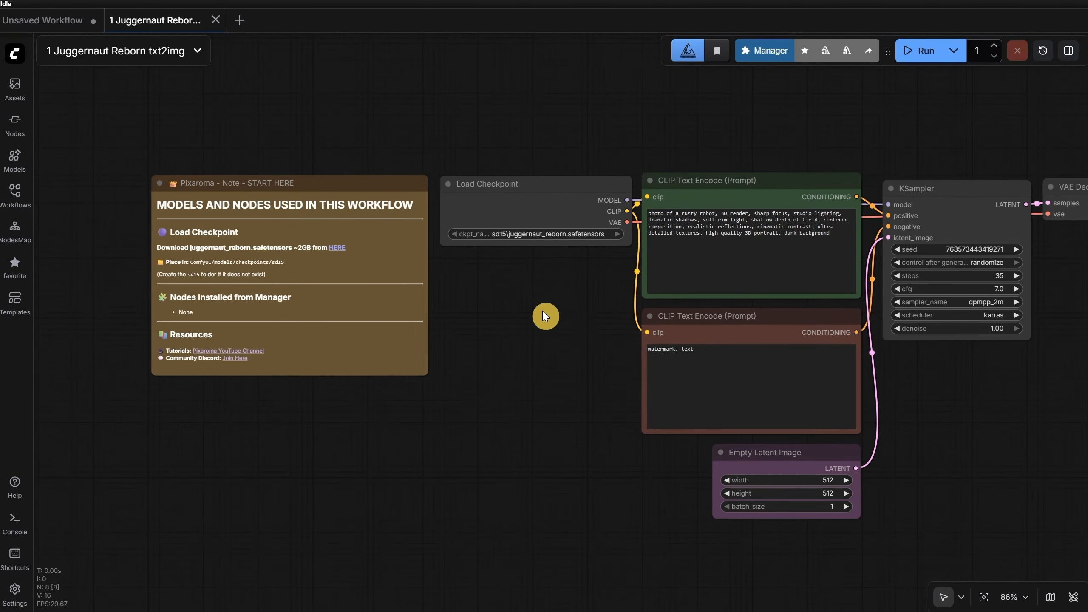
pyautogui.moveTo(540, 305); pyautogui.dragTo(376, 263)
pyautogui.scroll(-2, 383, 264)
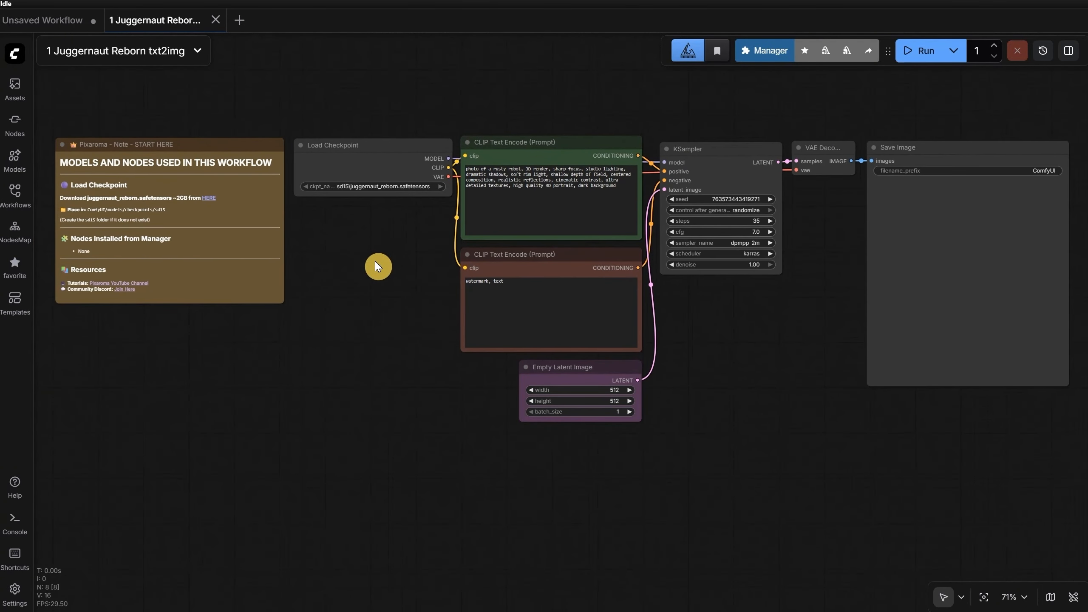
pyautogui.scroll(5, 368, 133)
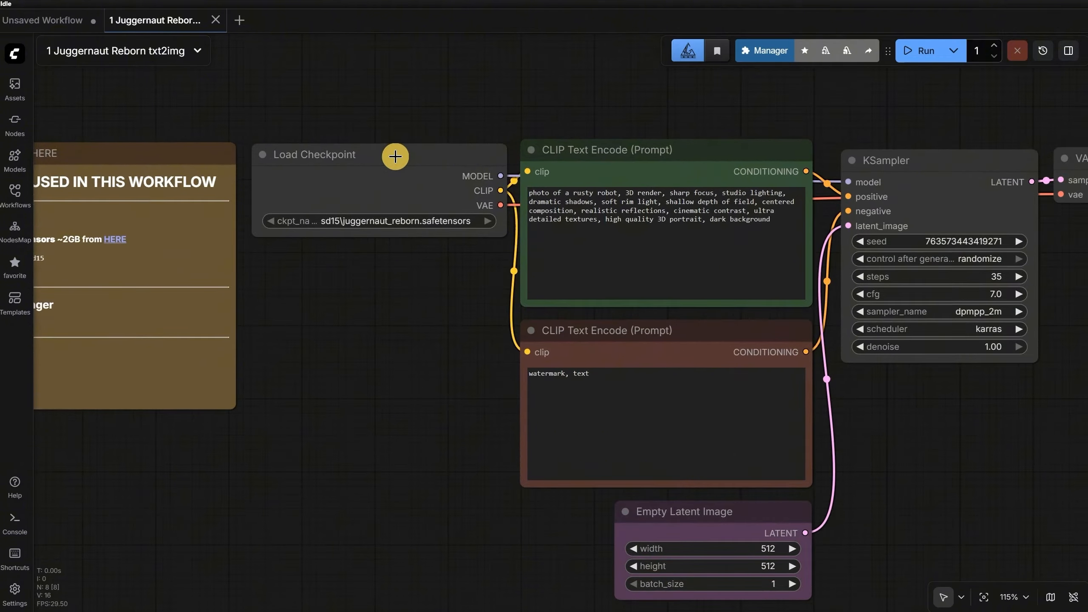
pyautogui.click(373, 164)
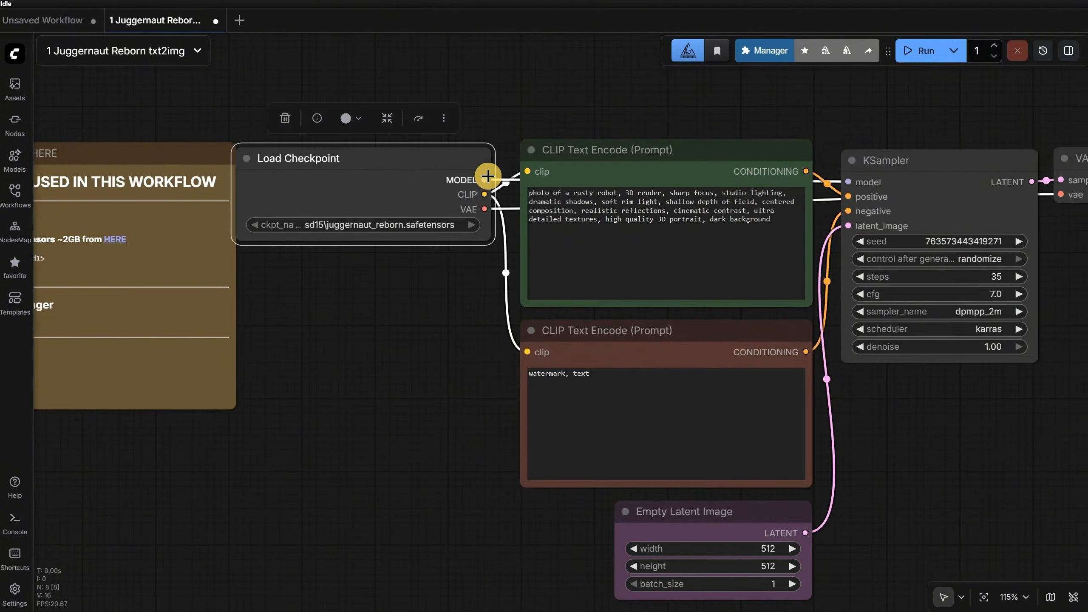
pyautogui.moveTo(612, 161)
pyautogui.mouseDown()
pyautogui.moveTo(709, 211)
pyautogui.moveTo(686, 107)
pyautogui.moveTo(531, 103)
pyautogui.moveTo(514, 124)
pyautogui.moveTo(636, 150)
pyautogui.moveTo(609, 141)
pyautogui.mouseUp()
pyautogui.scroll(-5, 602, 152)
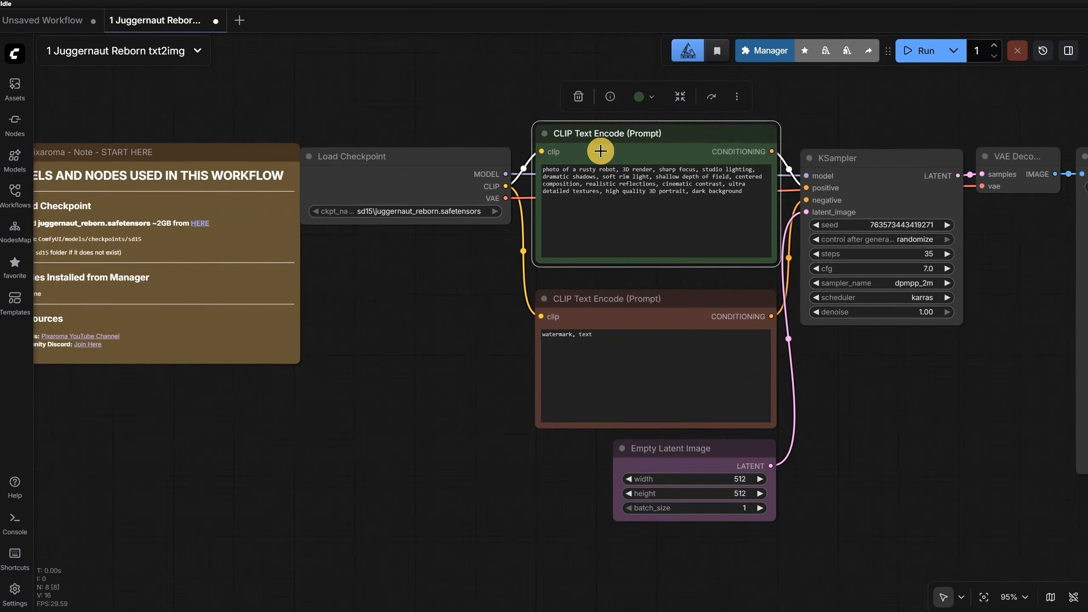
pyautogui.moveTo(814, 350); pyautogui.dragTo(750, 338)
pyautogui.click(426, 362)
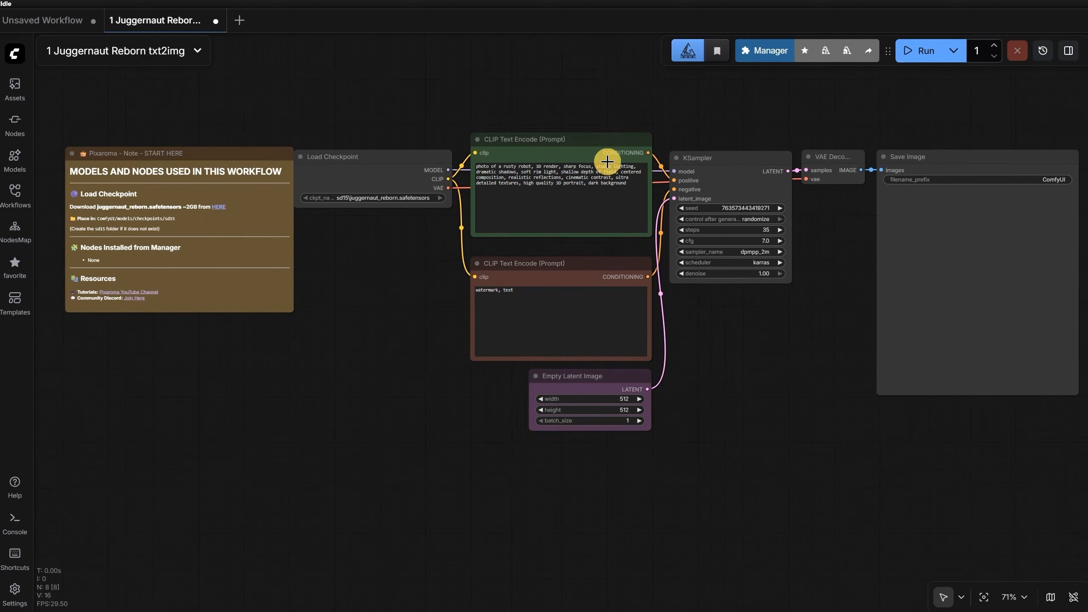
# Step: Try to run the workflow, and read the resulting validation message before dismissing it
pyautogui.click(921, 60)
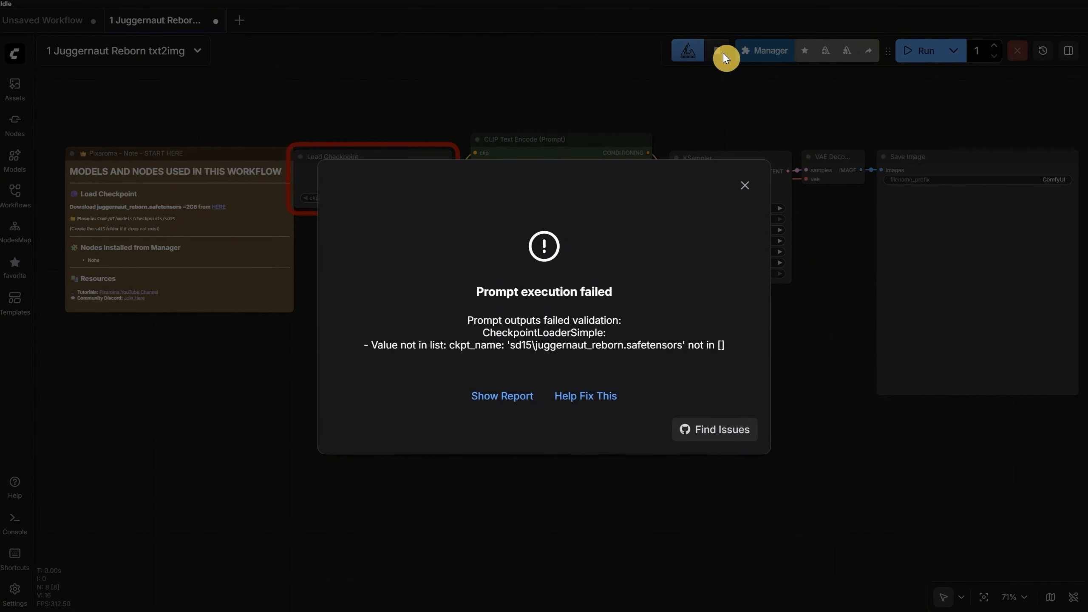
pyautogui.moveTo(465, 321); pyautogui.dragTo(639, 323)
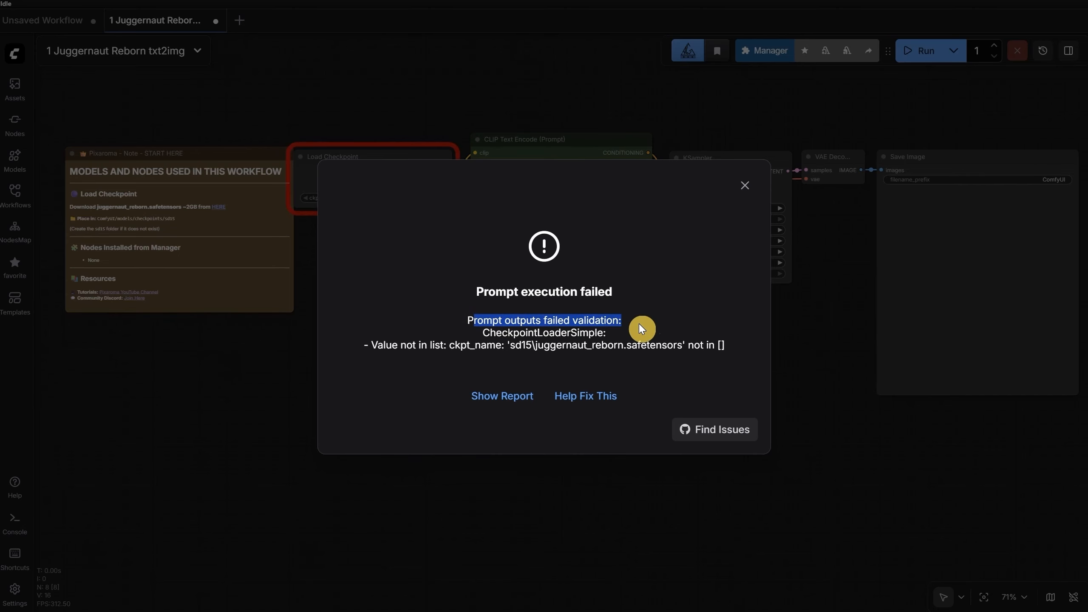
pyautogui.click(672, 287)
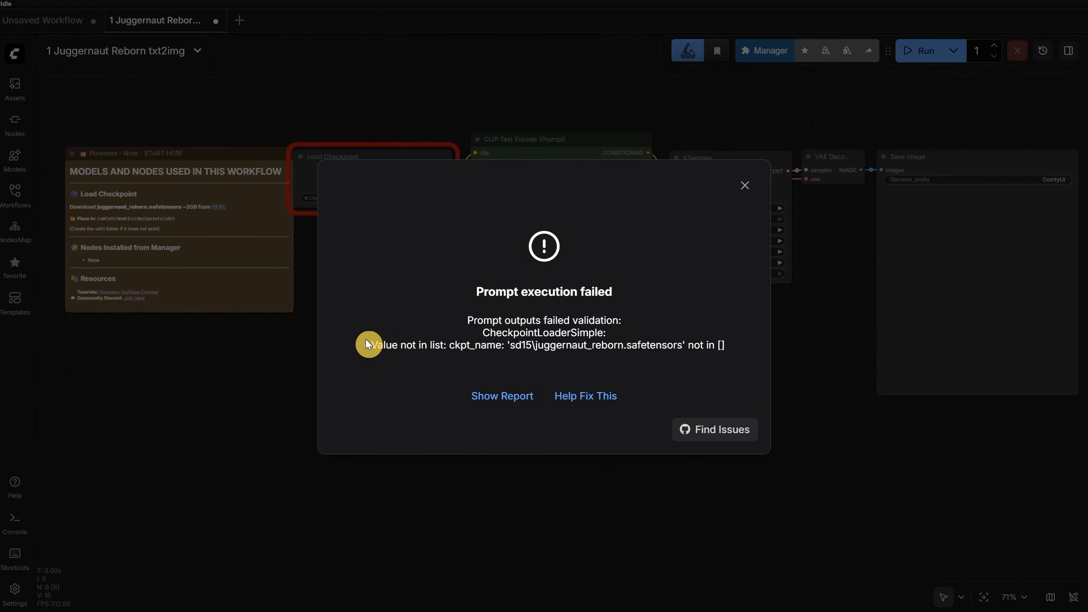
pyautogui.moveTo(367, 340); pyautogui.dragTo(443, 345)
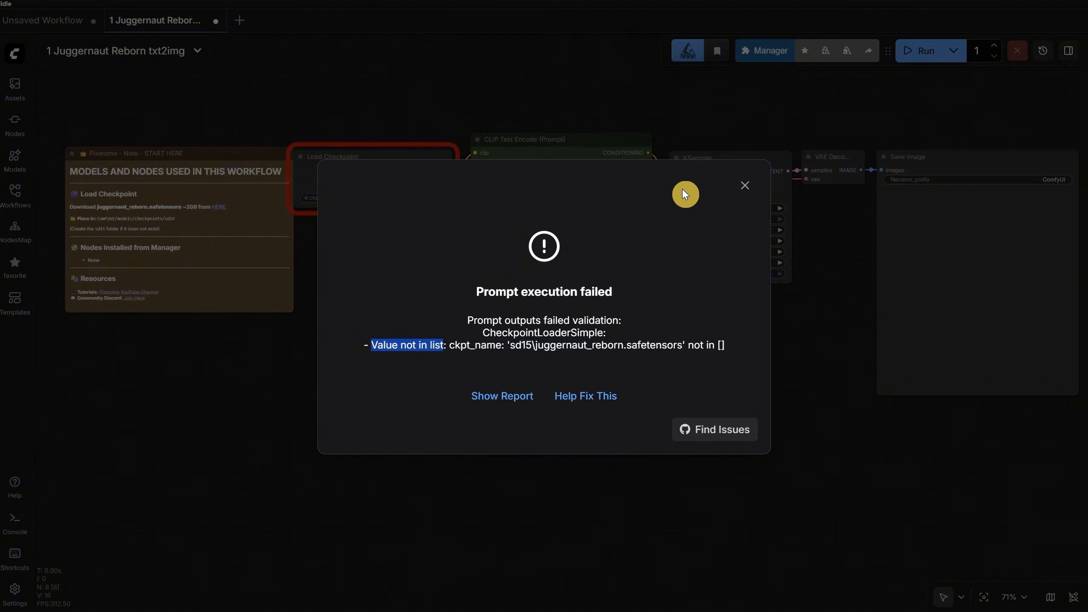
pyautogui.click(745, 193)
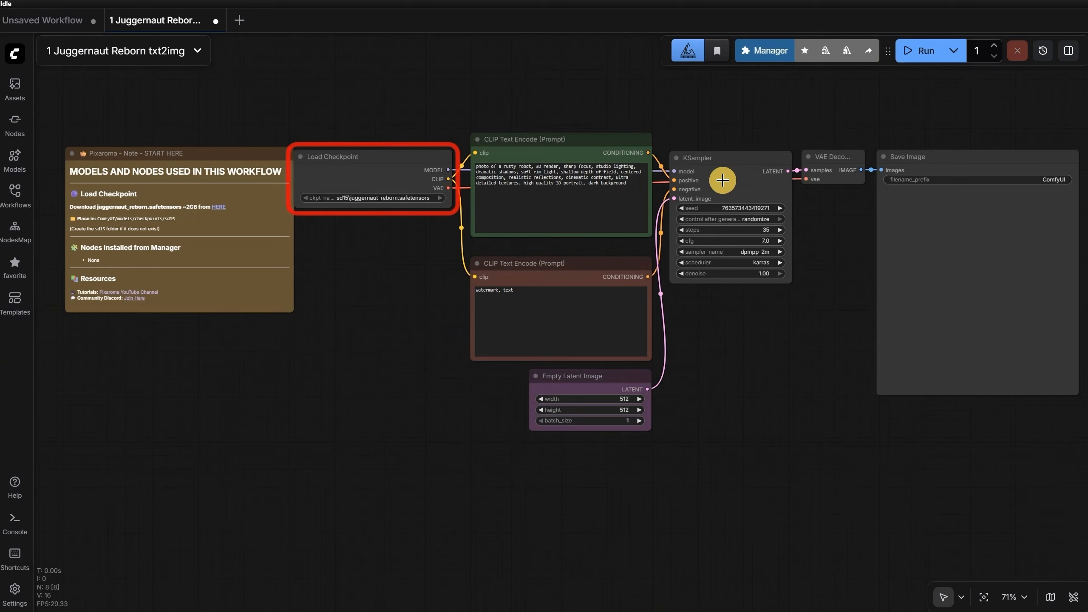
# Step: Move the START HERE note slightly left to leave a gap before the Load Checkpoint node, and deselect it
pyautogui.scroll(6, 376, 134)
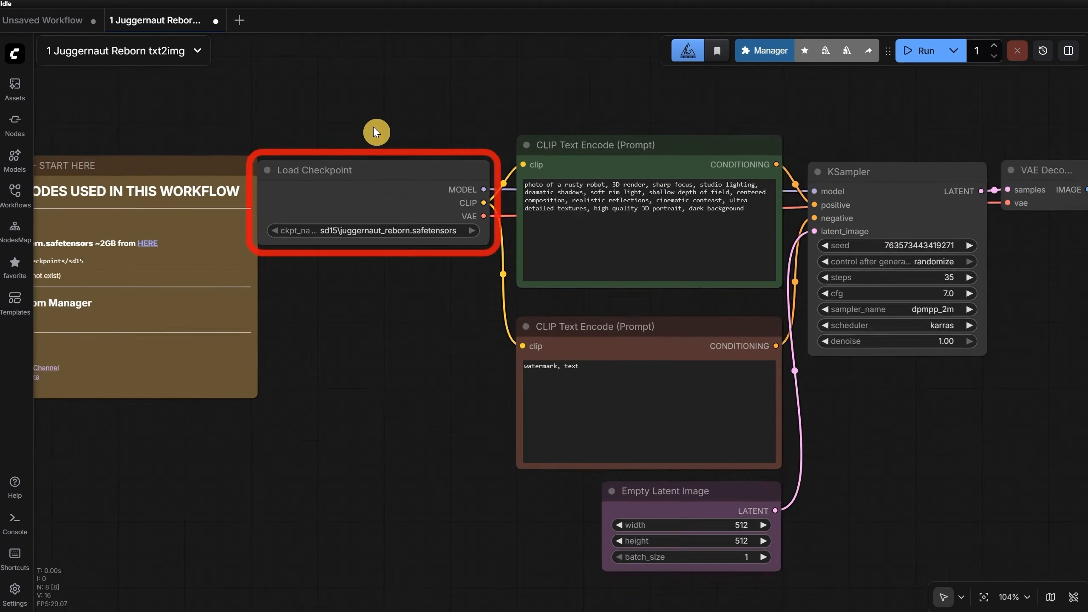
pyautogui.moveTo(377, 134); pyautogui.dragTo(524, 131)
pyautogui.moveTo(323, 198); pyautogui.dragTo(275, 196)
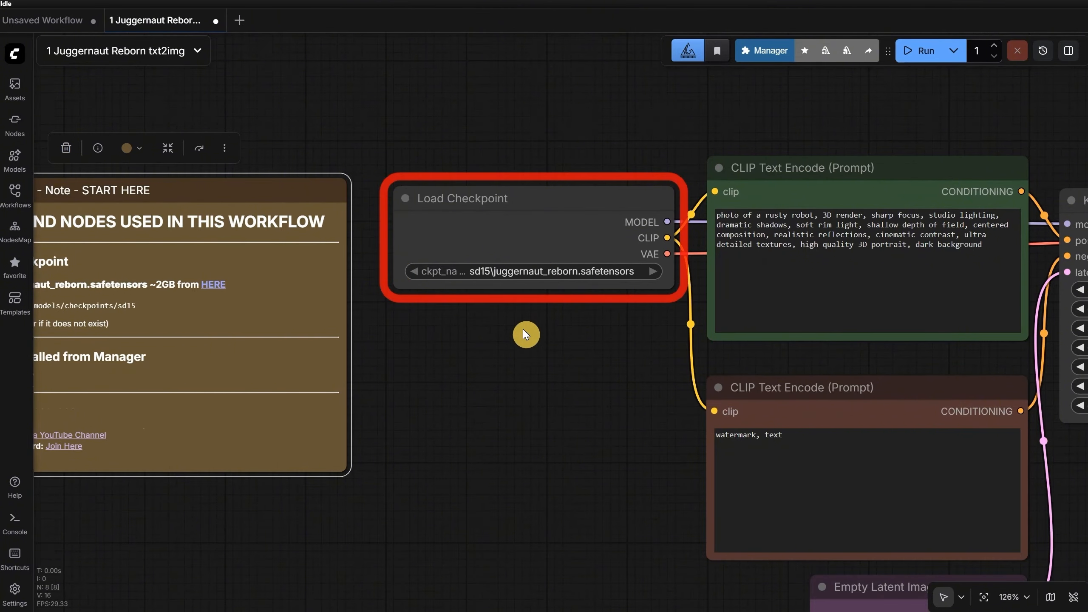
pyautogui.scroll(-2, 523, 329)
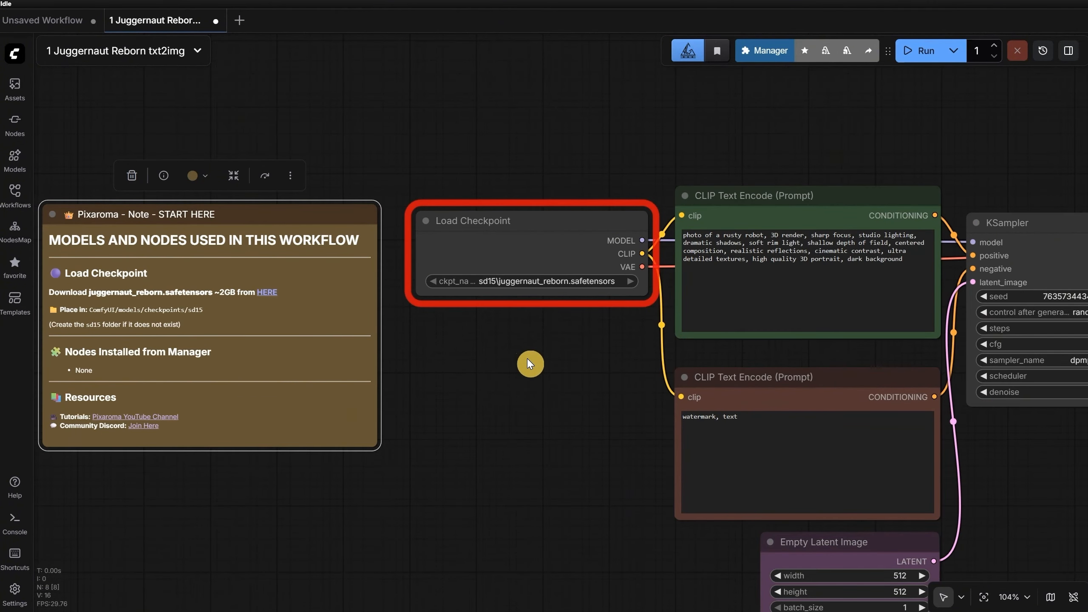
pyautogui.scroll(-1, 529, 363)
pyautogui.moveTo(530, 344); pyautogui.dragTo(479, 318)
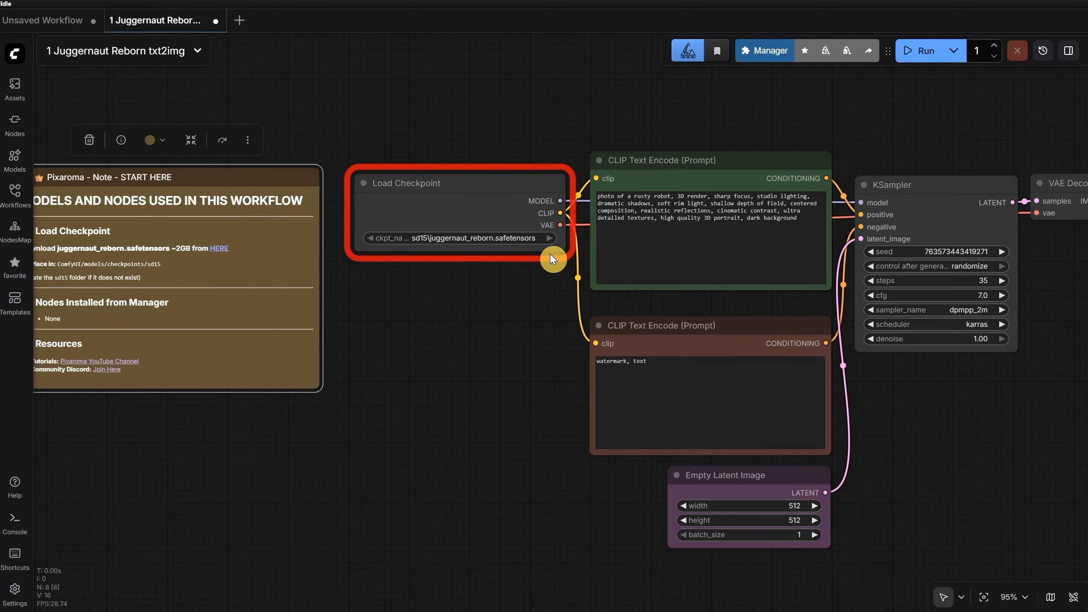
pyautogui.click(438, 327)
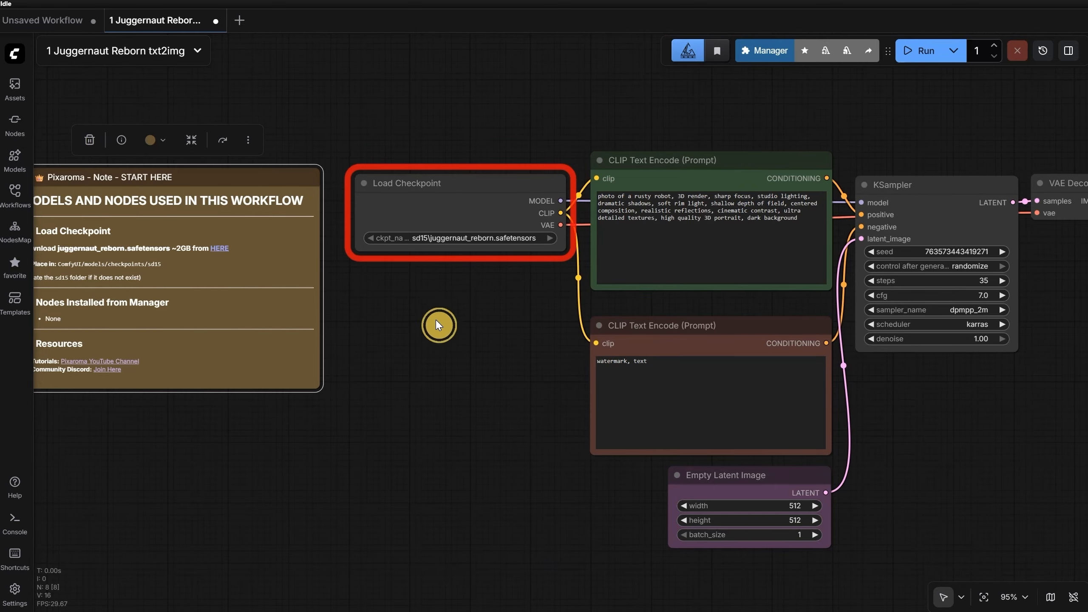
# Step: Check the model location in the START HERE note and start downloading juggernaut_reborn.safetensors from its link
pyautogui.scroll(5, 435, 321)
pyautogui.moveTo(341, 305); pyautogui.dragTo(641, 342)
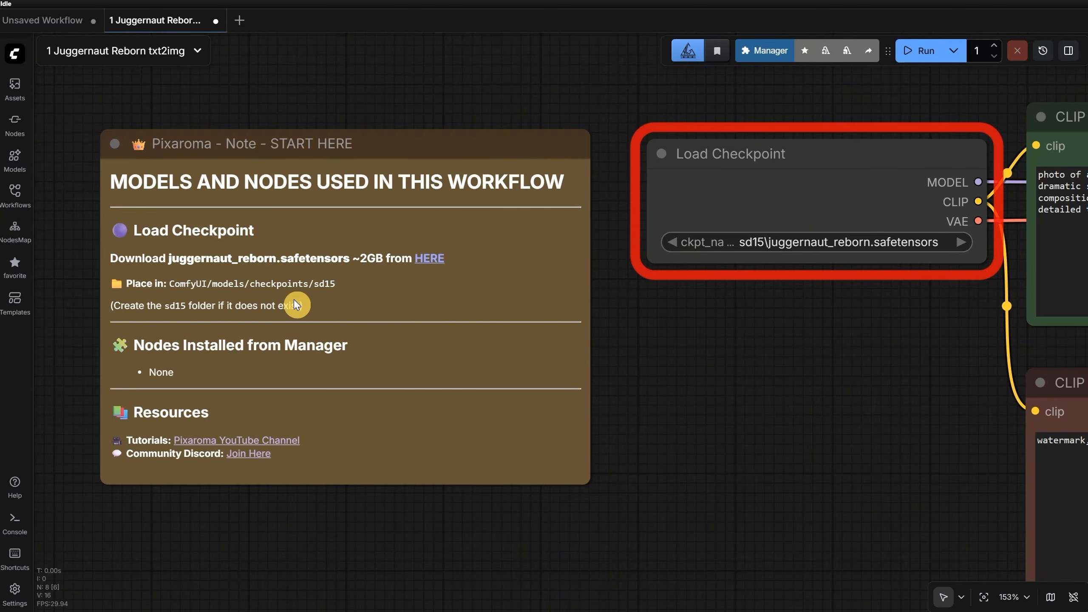
pyautogui.moveTo(723, 326); pyautogui.dragTo(698, 312)
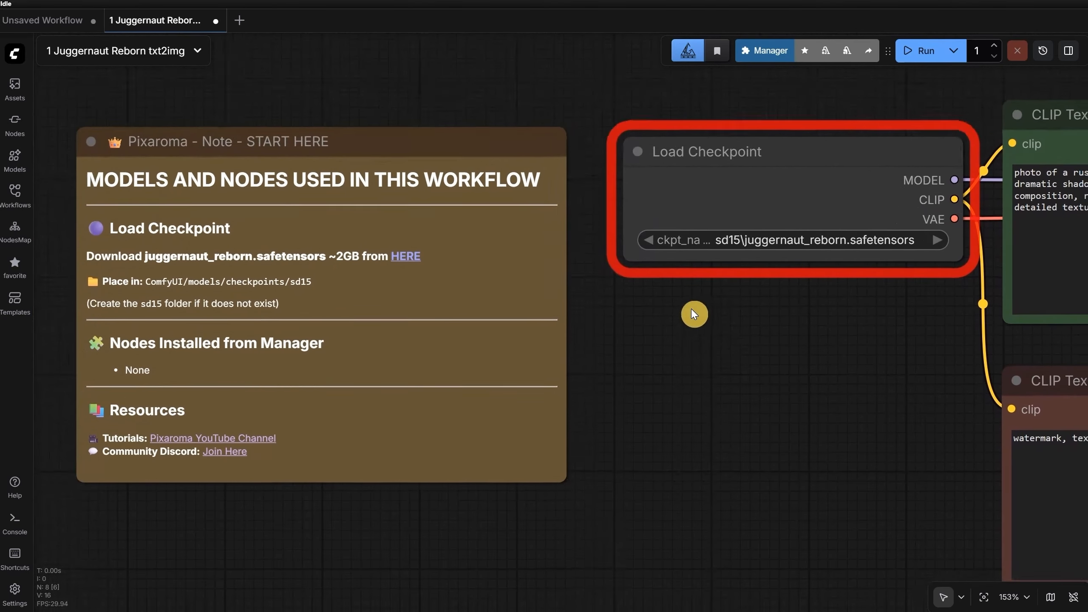
pyautogui.click(404, 257)
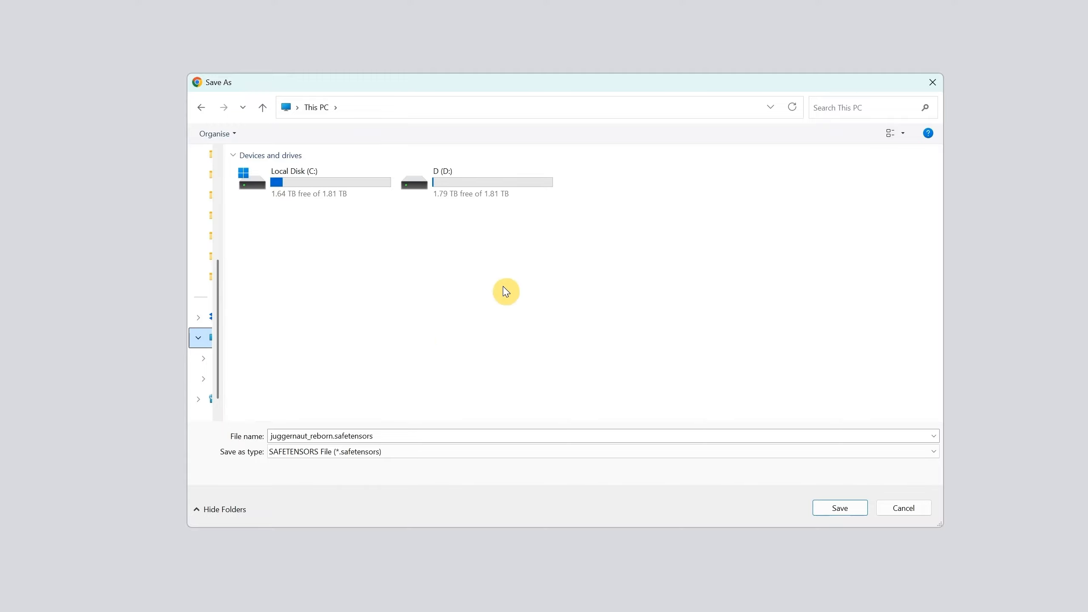
# Step: Browse the save location to the ComfyUI-Easy-Install folder inside ComfyUI on drive D
pyautogui.click(476, 198)
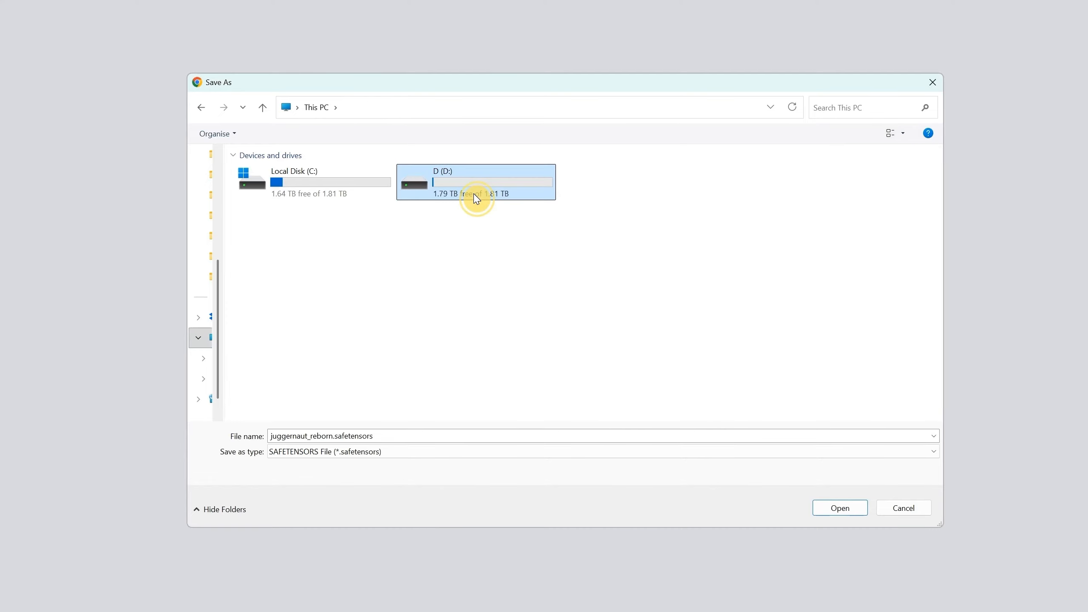
pyautogui.doubleClick(476, 198)
pyautogui.click(295, 195)
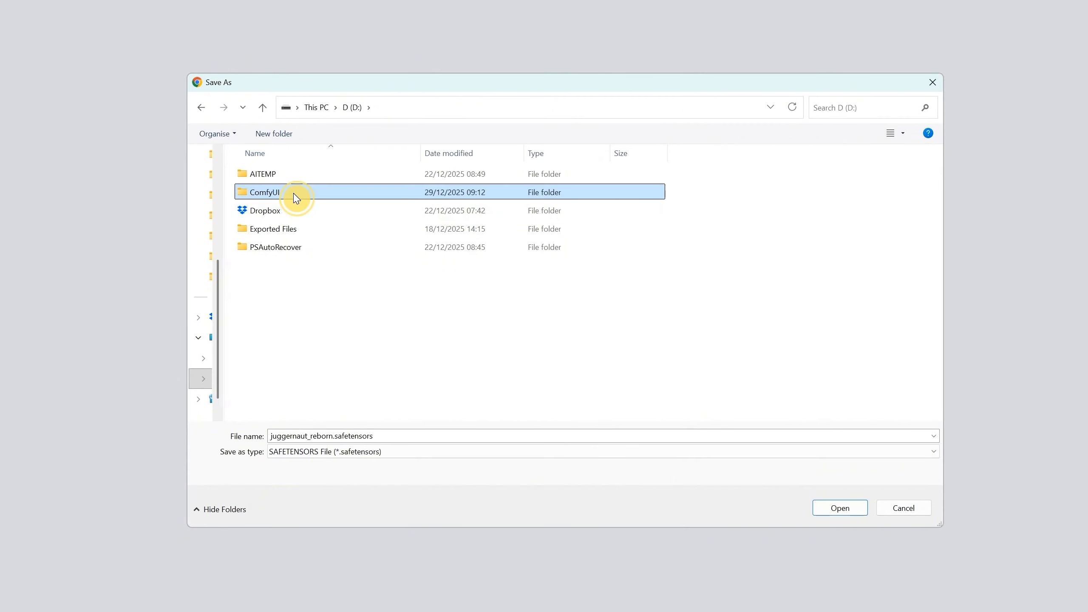
pyautogui.doubleClick(295, 197)
pyautogui.click(305, 180)
pyautogui.doubleClick(306, 180)
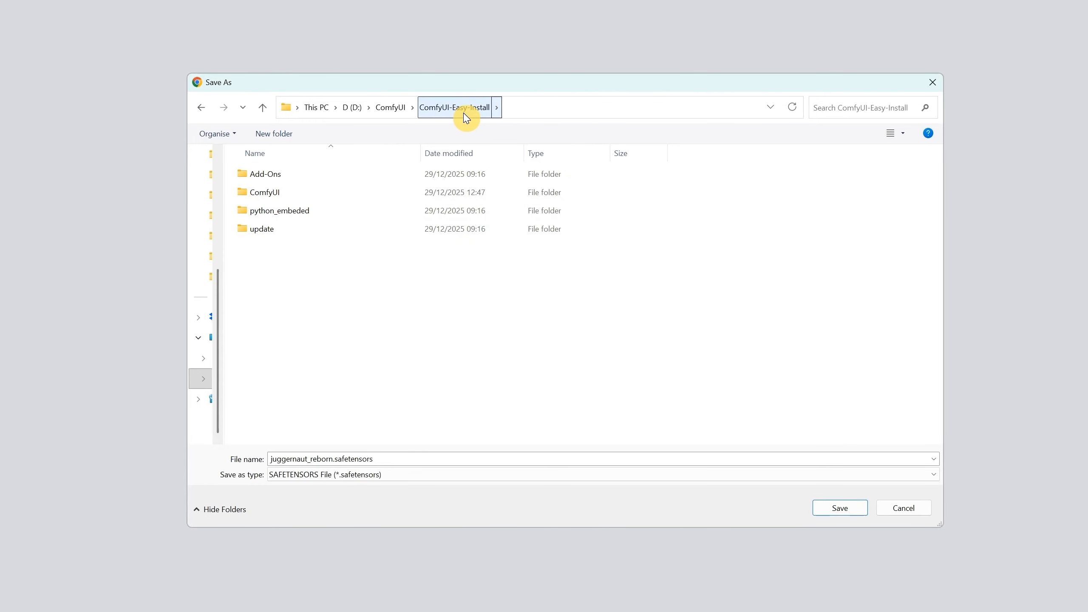
# Step: Continue into ComfyUI, models and checkpoints as the save location for juggernaut_reborn.safetensors
pyautogui.doubleClick(280, 197)
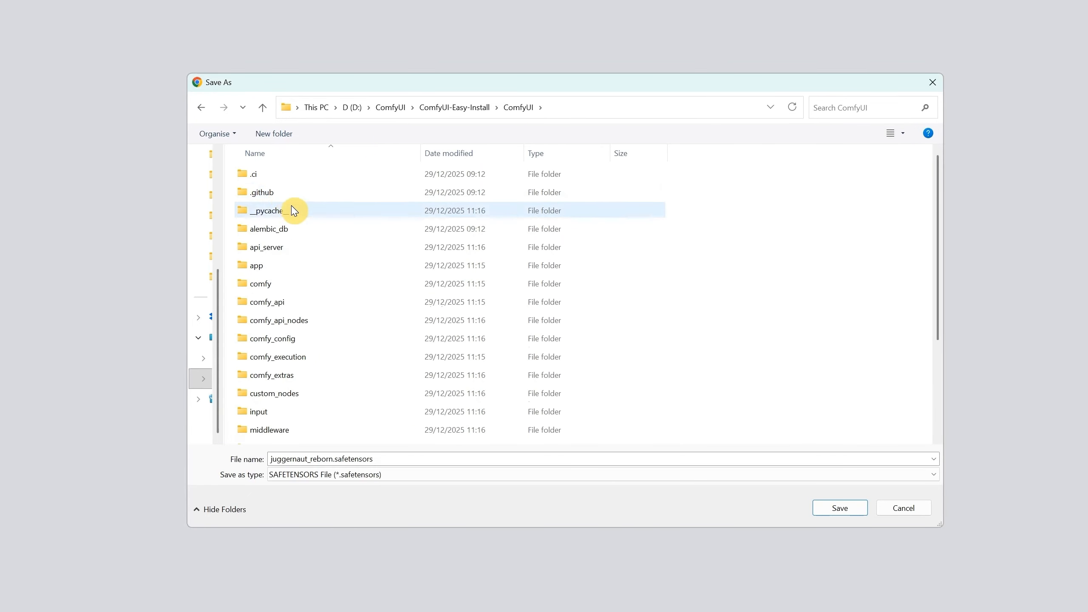
pyautogui.scroll(-2, 295, 214)
pyautogui.scroll(-1, 298, 234)
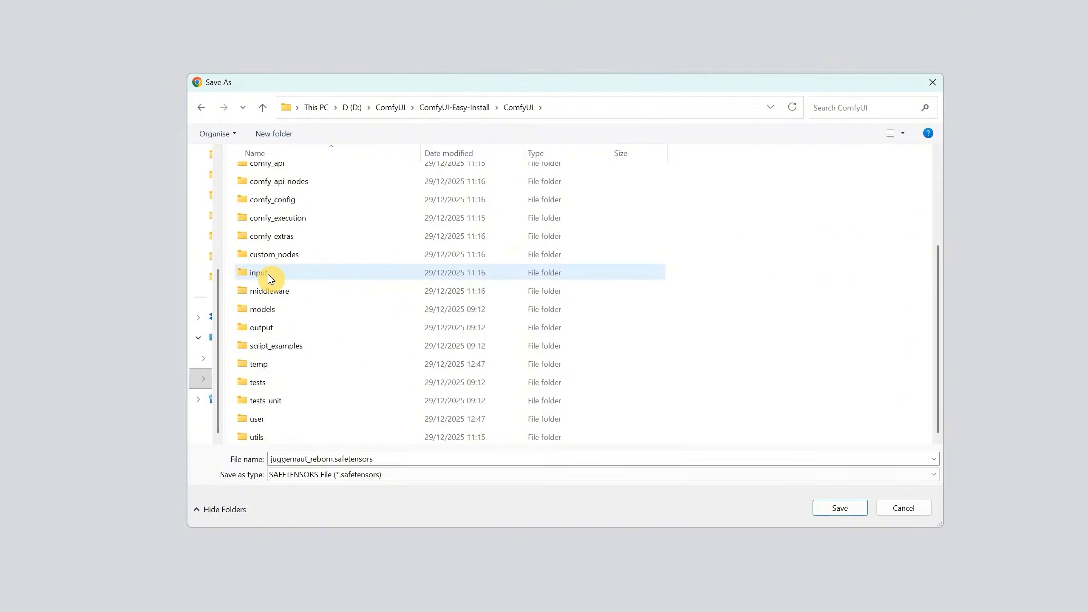
pyautogui.doubleClick(272, 311)
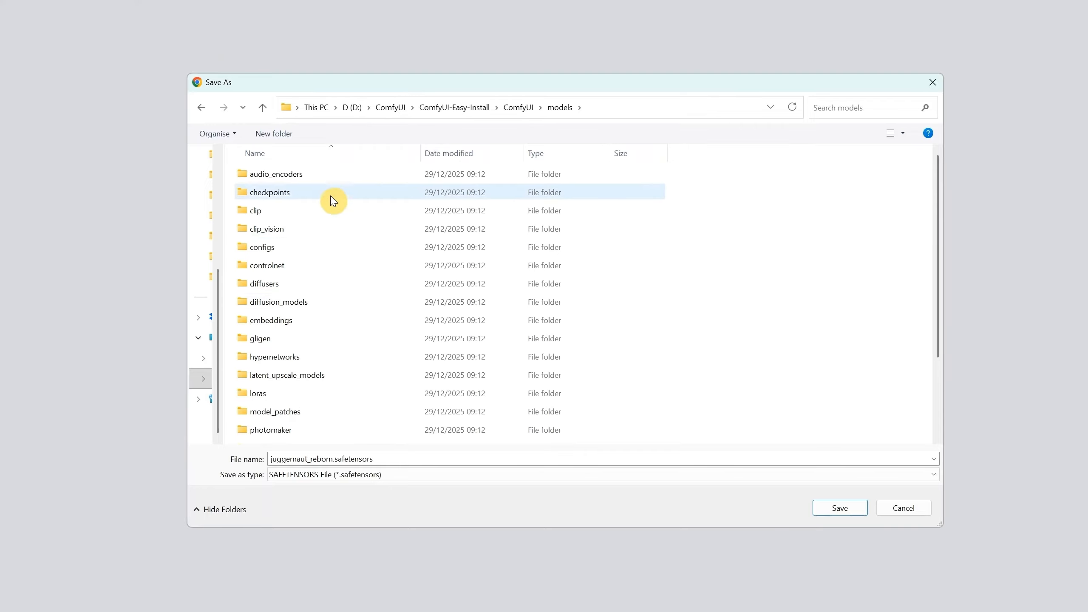
pyautogui.scroll(-2, 331, 206)
pyautogui.scroll(2, 329, 221)
pyautogui.doubleClick(286, 196)
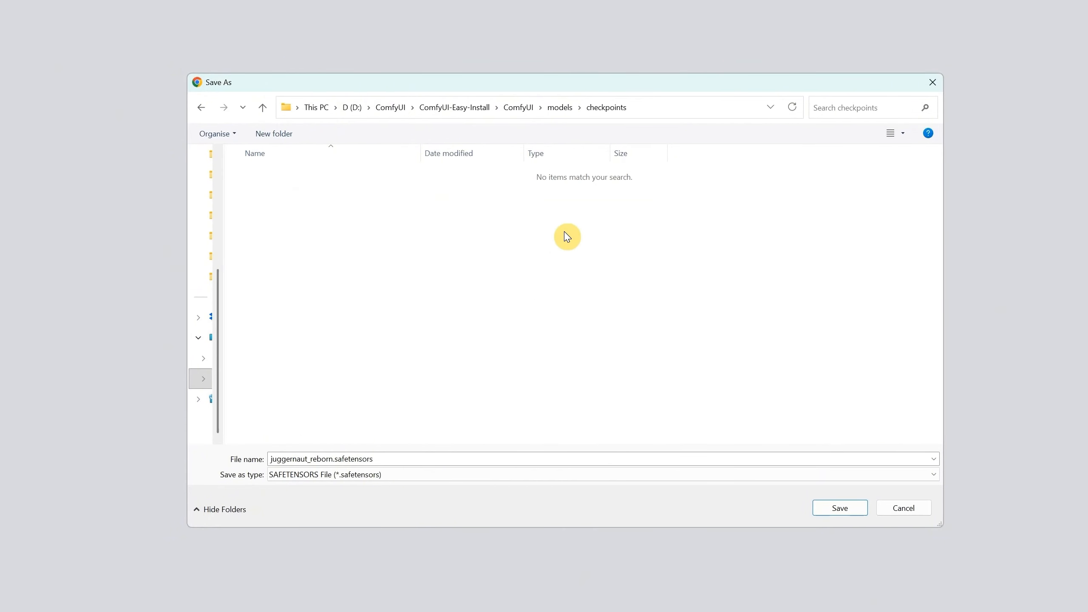